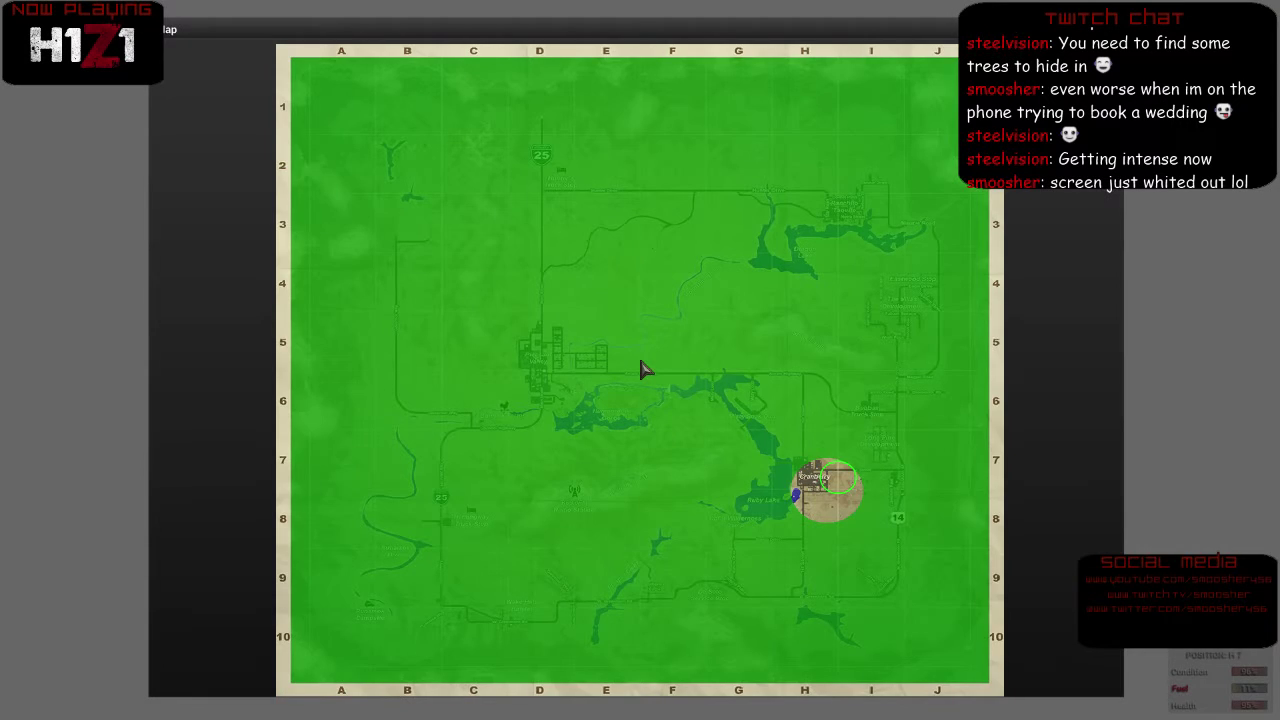
key(m)
key(m)
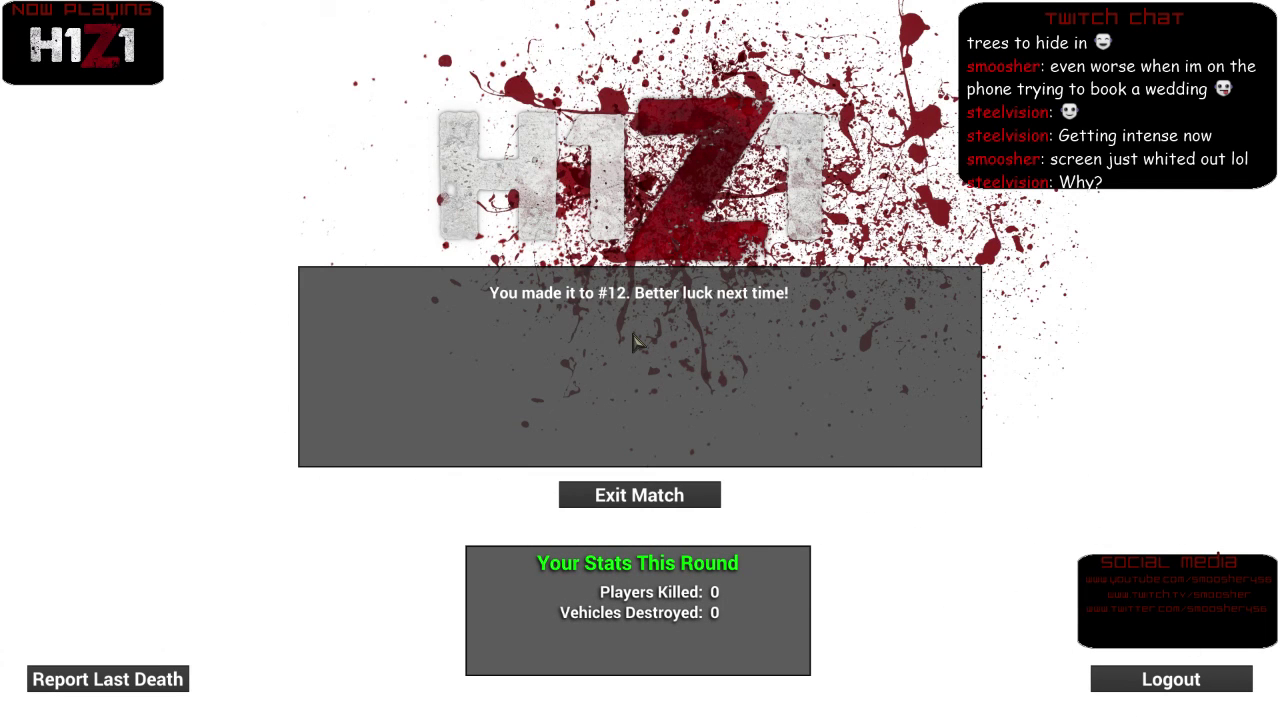
Exit the finished match after placing #12 with no kills, returning to the main menu.
click(645, 497)
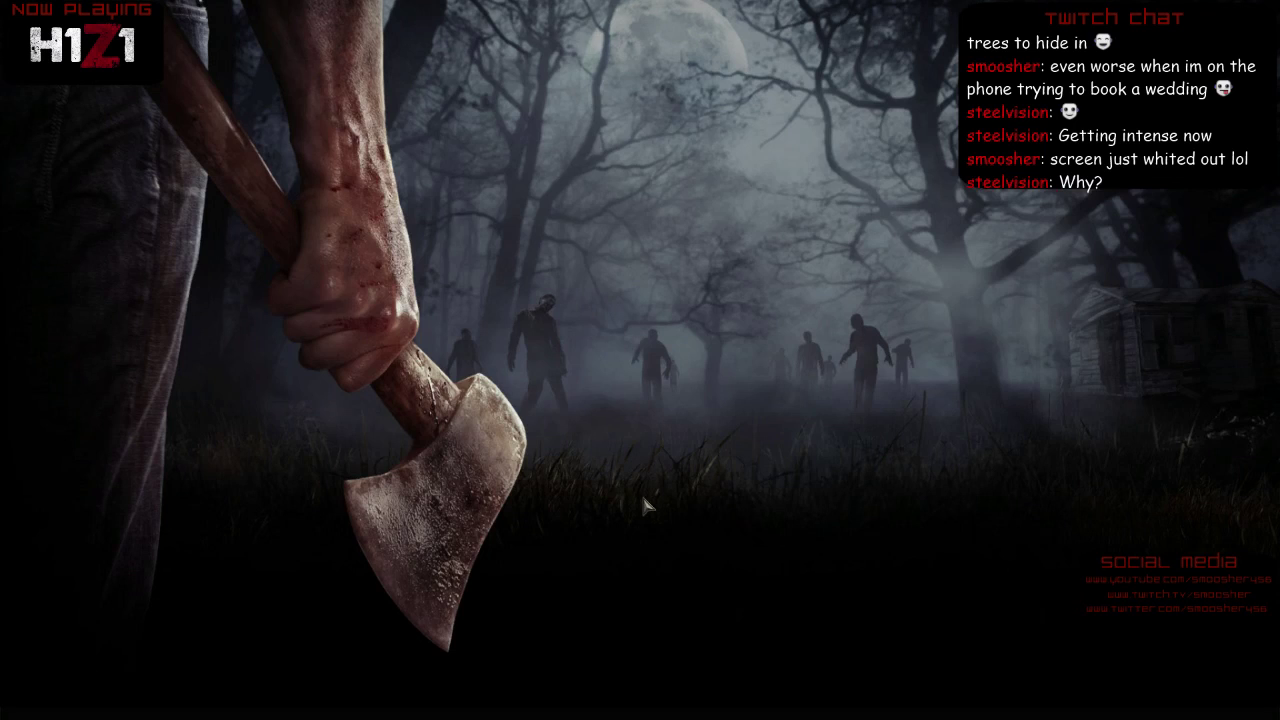